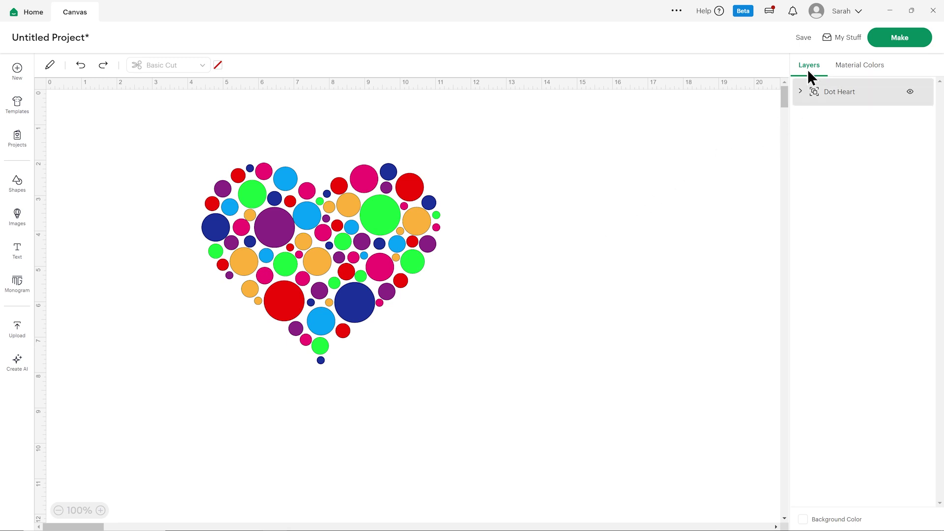
Step: Review the Design Space settings from the account menu, then select the whole Dot Heart group
{"action": "left_click", "coordinate": [842, 12]}
{"action": "left_click", "coordinate": [819, 118]}
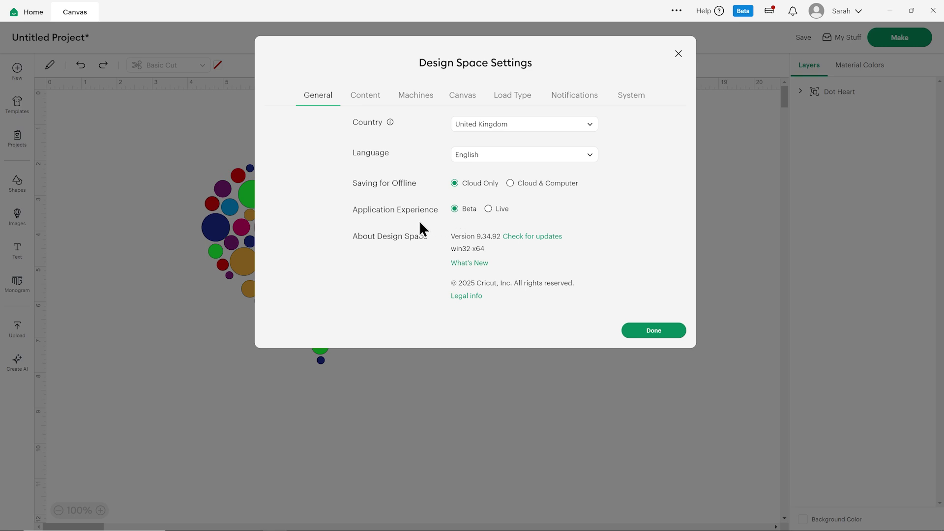
{"action": "left_click", "coordinate": [658, 335]}
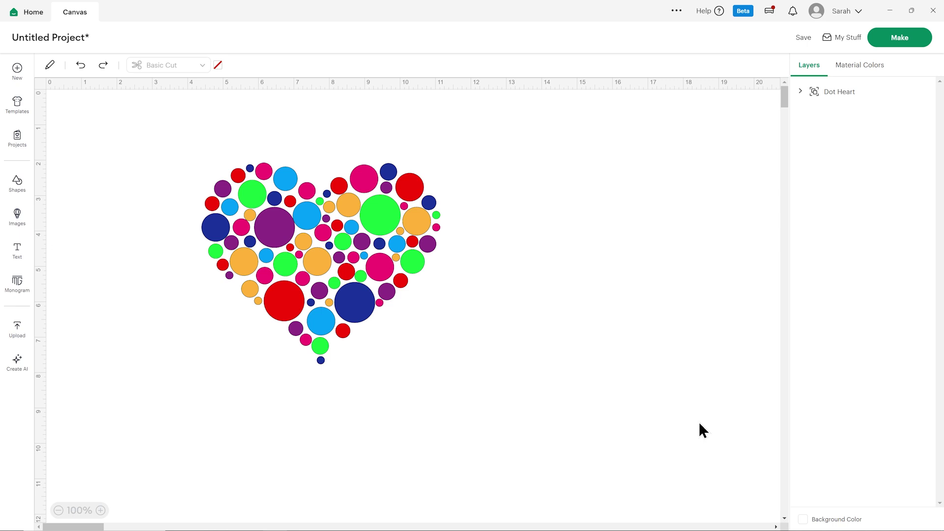
{"action": "left_click", "coordinate": [383, 220]}
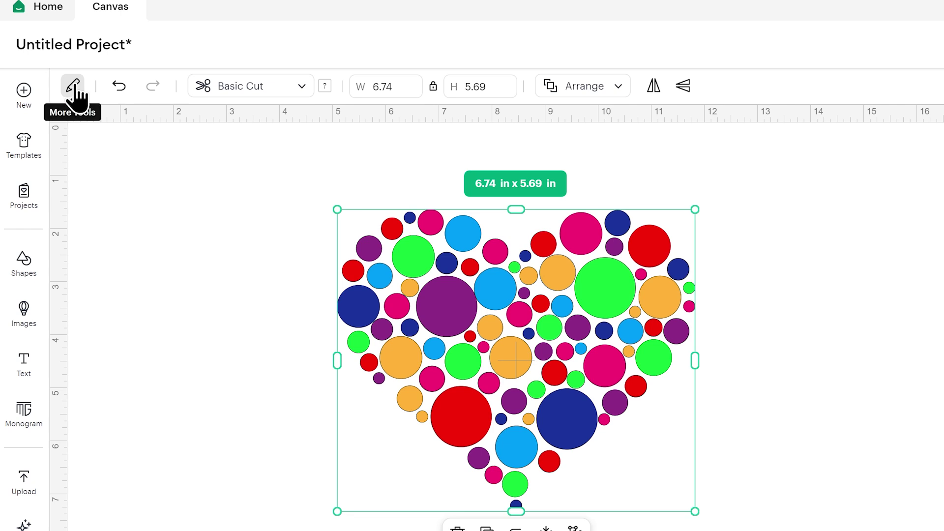
Step: Show More Tools, expand the Dot Heart layers, and move the heart to X 4.472, Y 1.569
{"action": "left_click", "coordinate": [73, 86]}
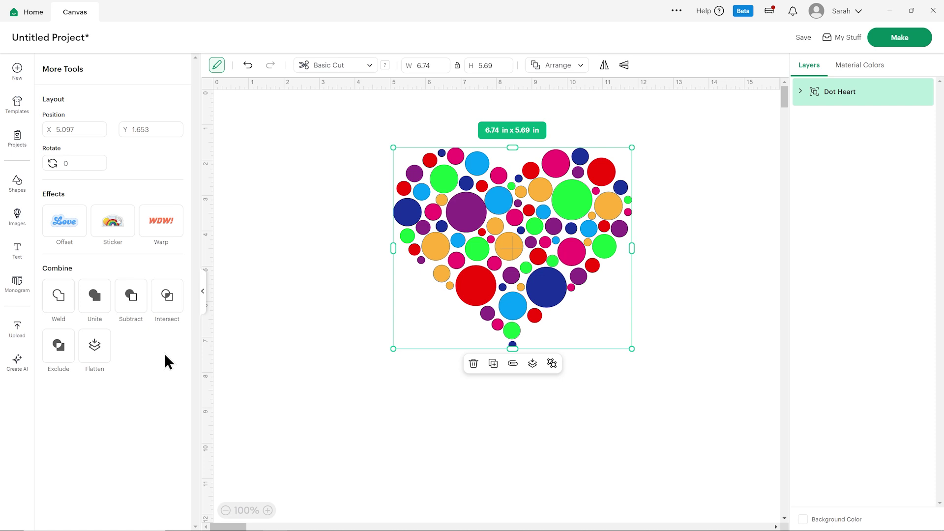
{"action": "left_click_drag", "start_coordinate": [529, 211], "coordinate": [523, 212]}
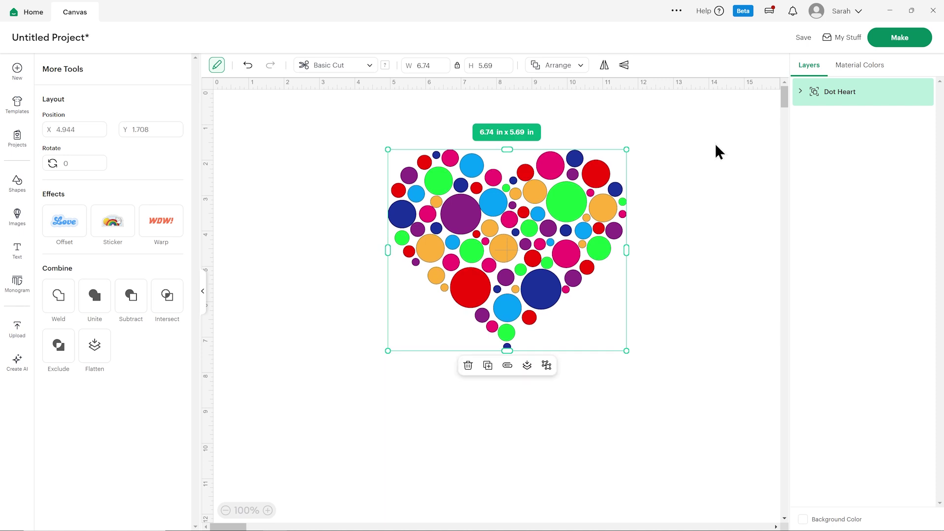
{"action": "left_click", "coordinate": [801, 93]}
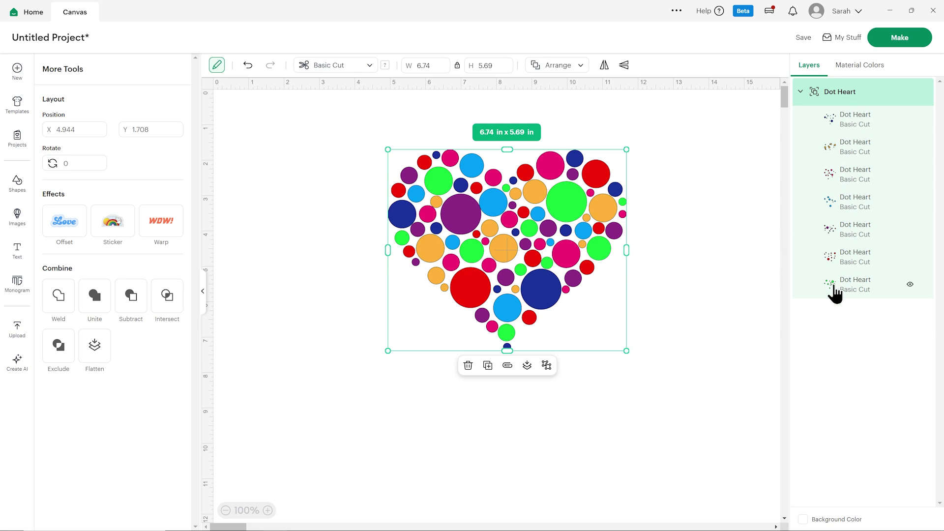
{"action": "left_click_drag", "start_coordinate": [576, 235], "coordinate": [560, 231]}
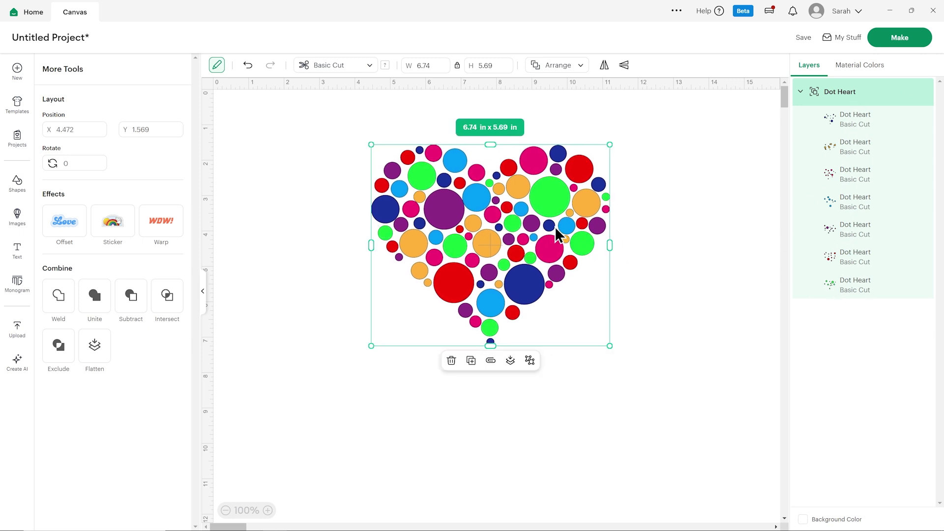
Step: Ungroup the Dot Heart into seven layers and try switching the first layer to Print Then Cut
{"action": "left_click", "coordinate": [530, 360]}
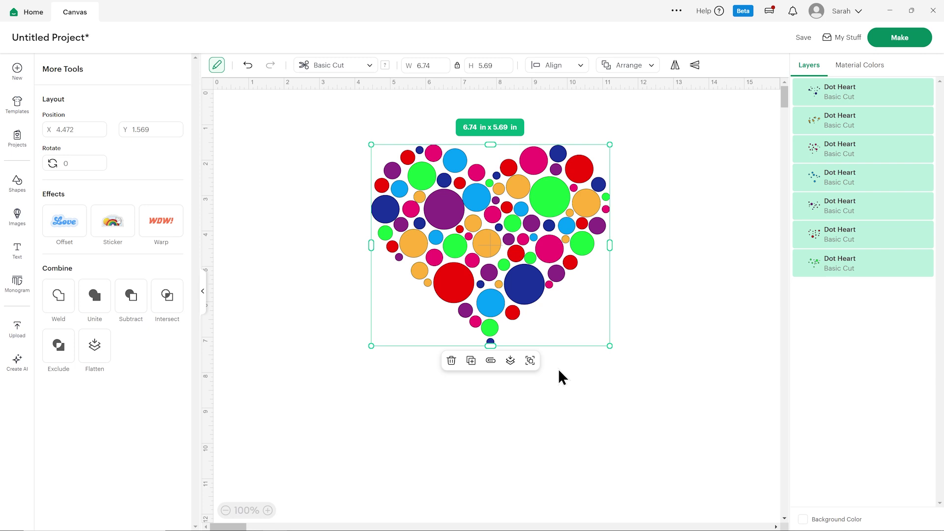
{"action": "left_click", "coordinate": [724, 300]}
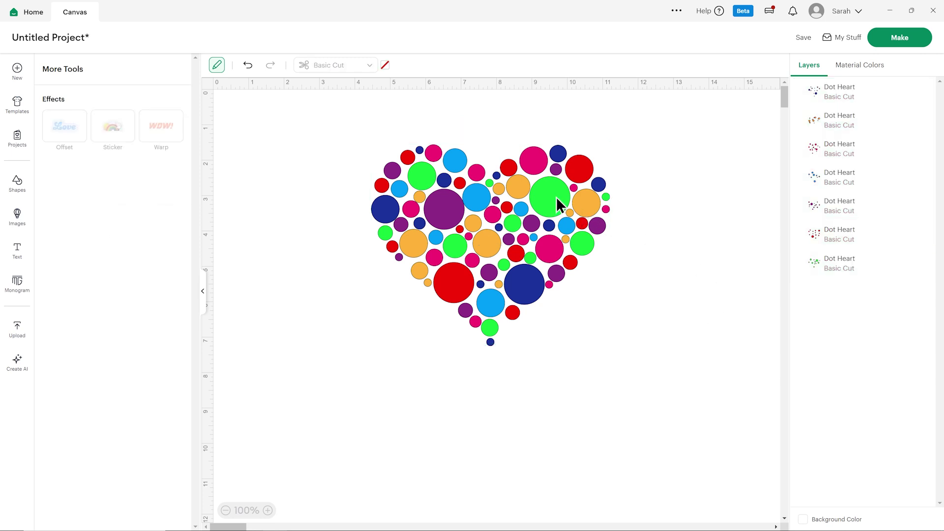
{"action": "left_click", "coordinate": [809, 101]}
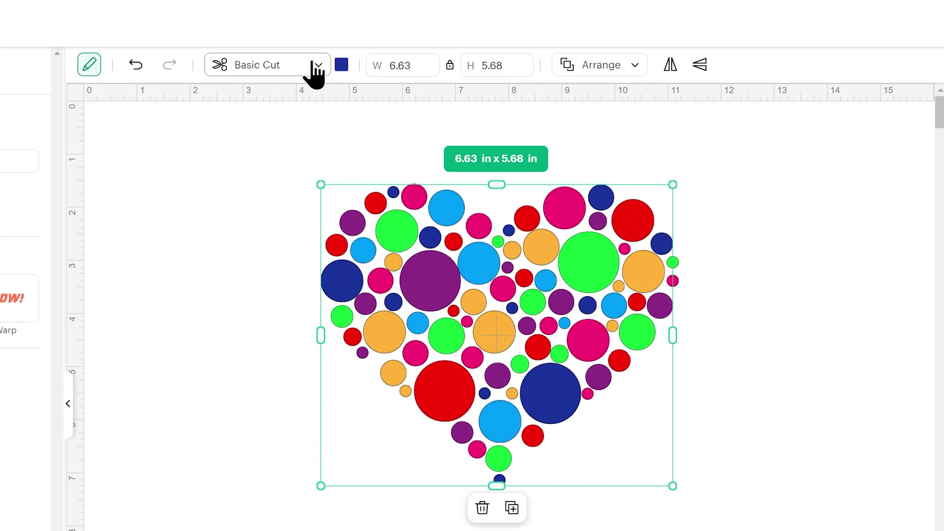
{"action": "left_click", "coordinate": [315, 64]}
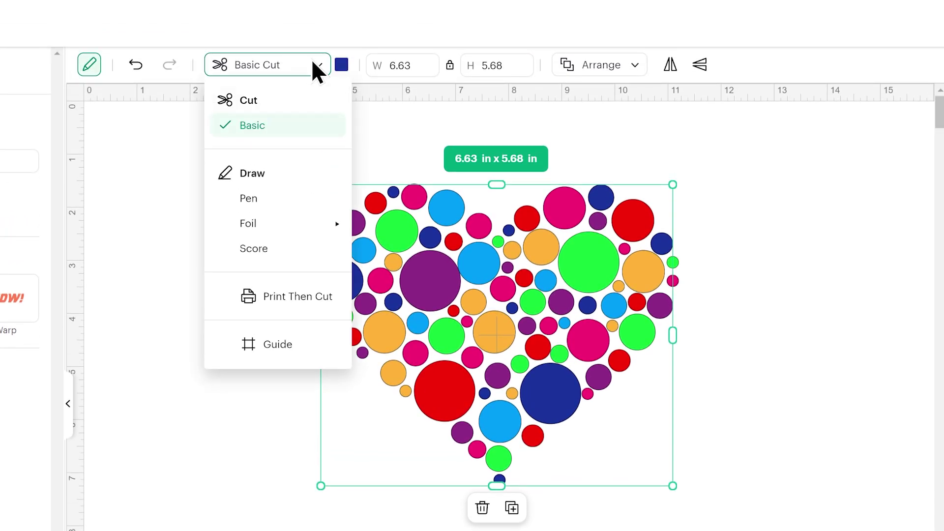
{"action": "left_click", "coordinate": [274, 296]}
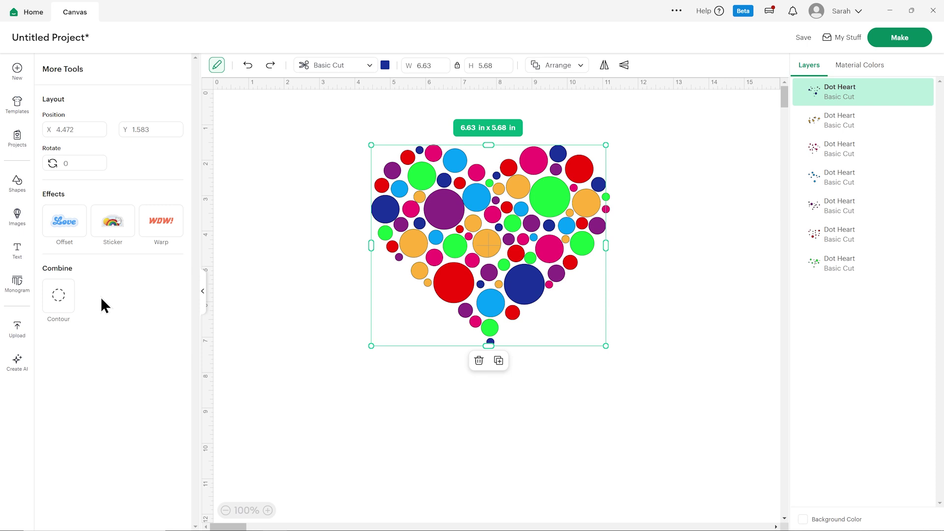
Step: Shift-click the second Dot Heart layer to add it to the selection
{"action": "left_click", "coordinate": [859, 128], "text": "shift"}
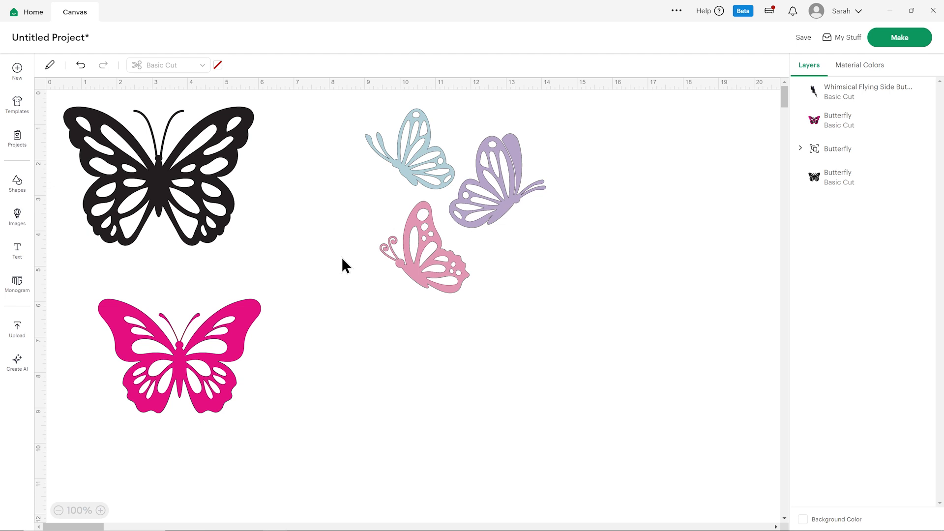
Step: Select the black, pink and three-butterfly designs one at a time, with More Tools shown
{"action": "left_click", "coordinate": [408, 167]}
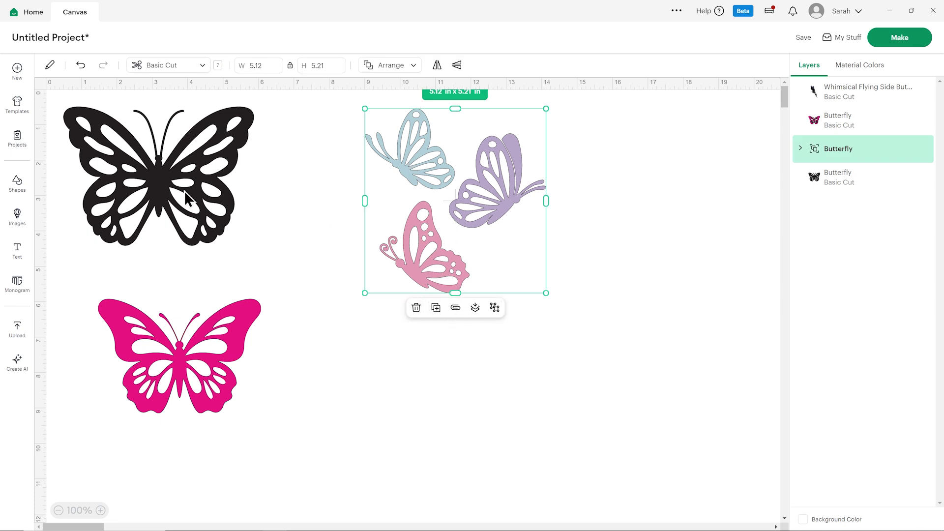
{"action": "left_click", "coordinate": [220, 217]}
{"action": "left_click", "coordinate": [230, 344]}
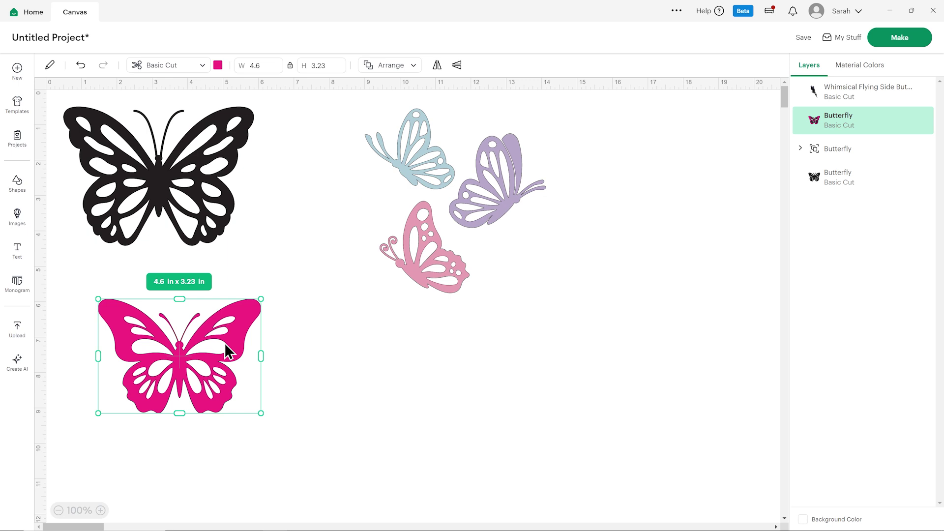
{"action": "left_click", "coordinate": [429, 264]}
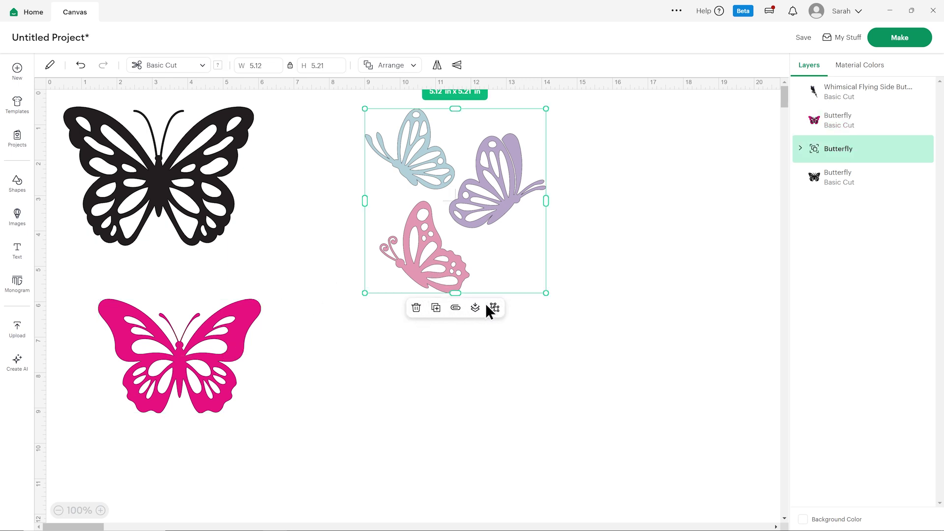
{"action": "left_click", "coordinate": [227, 183]}
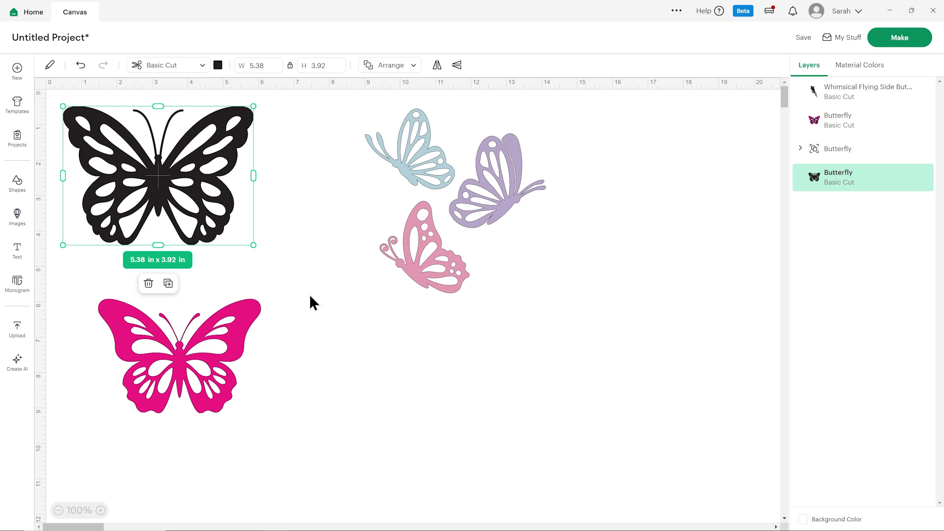
{"action": "left_click", "coordinate": [50, 65]}
{"action": "left_click", "coordinate": [581, 188]}
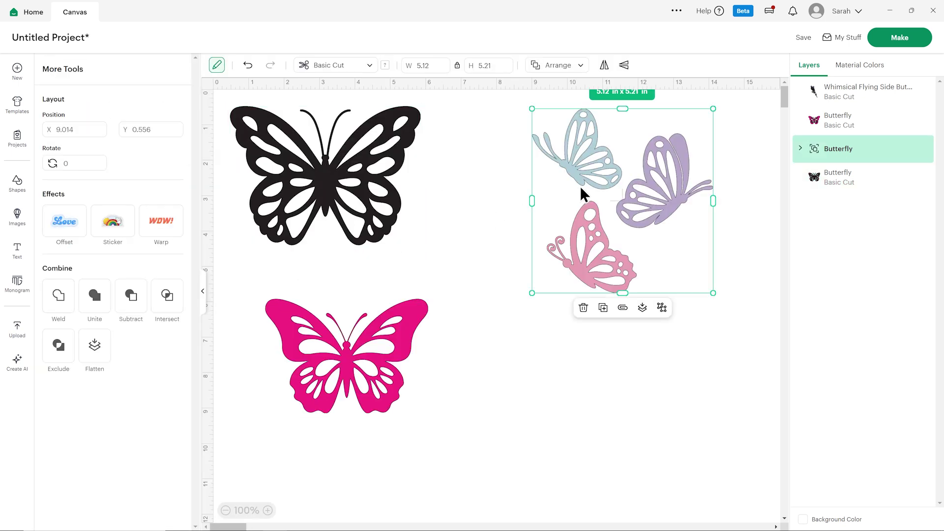
{"action": "left_click", "coordinate": [412, 323]}
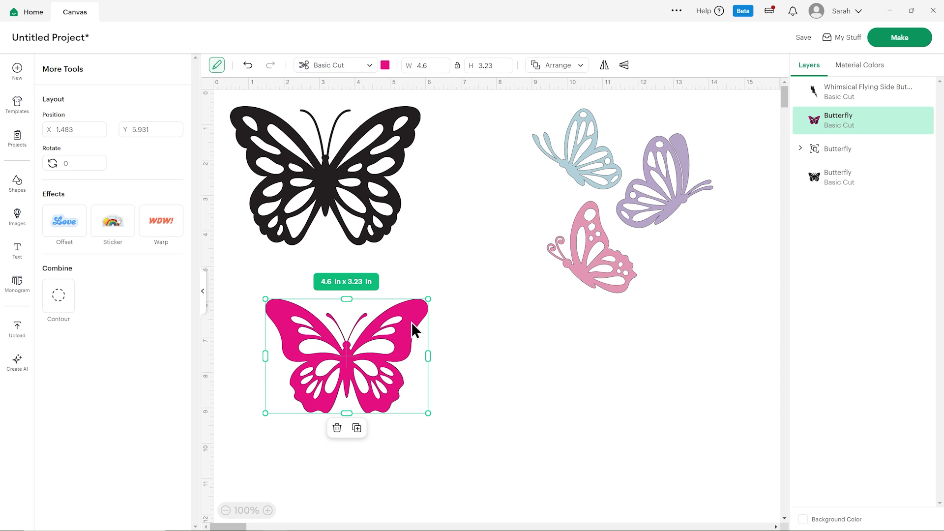
{"action": "left_click", "coordinate": [522, 331]}
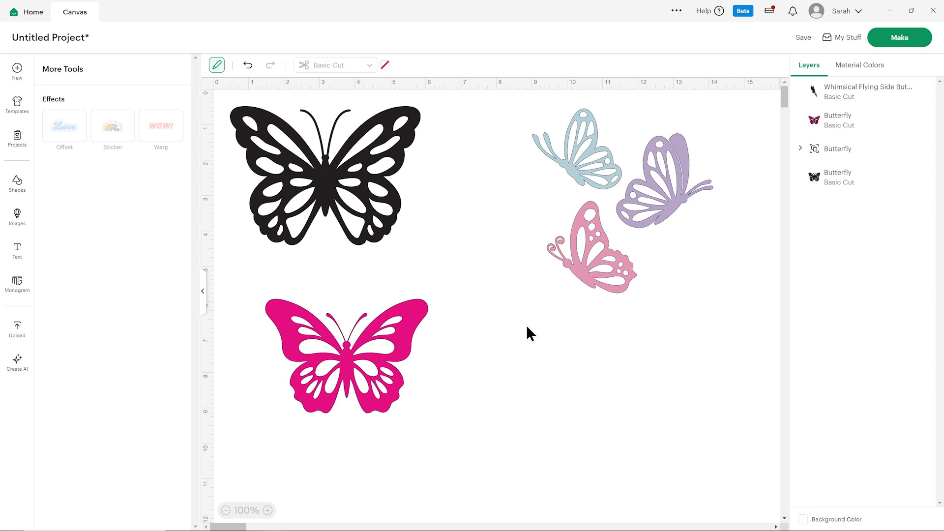
Step: Select all butterflies with Ctrl+A and scroll the canvas to find the floating action toolbar
{"action": "key", "text": "ctrl+a"}
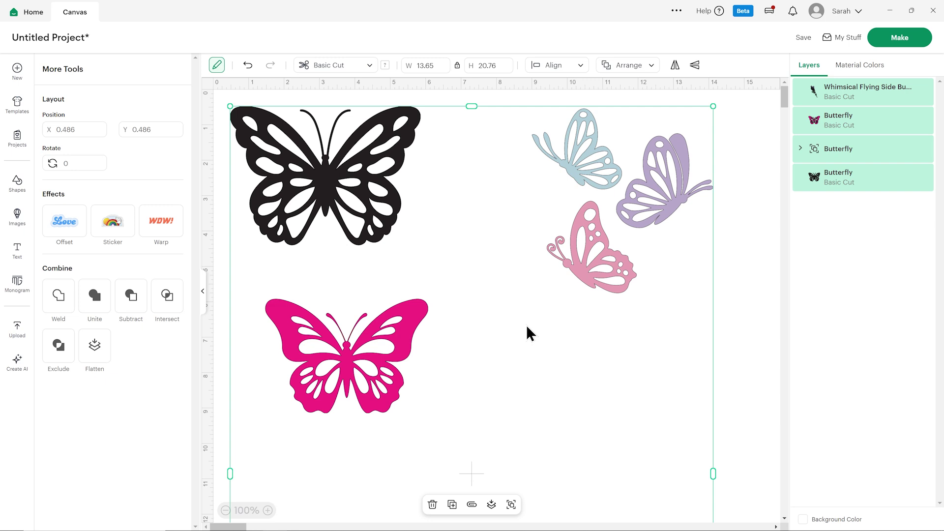
{"action": "left_click", "coordinate": [731, 293]}
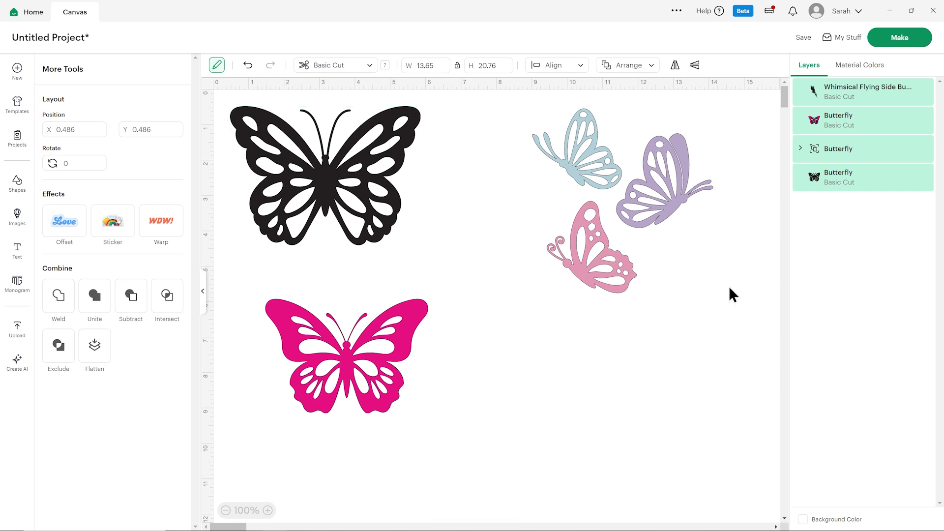
{"action": "scroll", "coordinate": [730, 288], "scroll_direction": "down", "scroll_amount": 10}
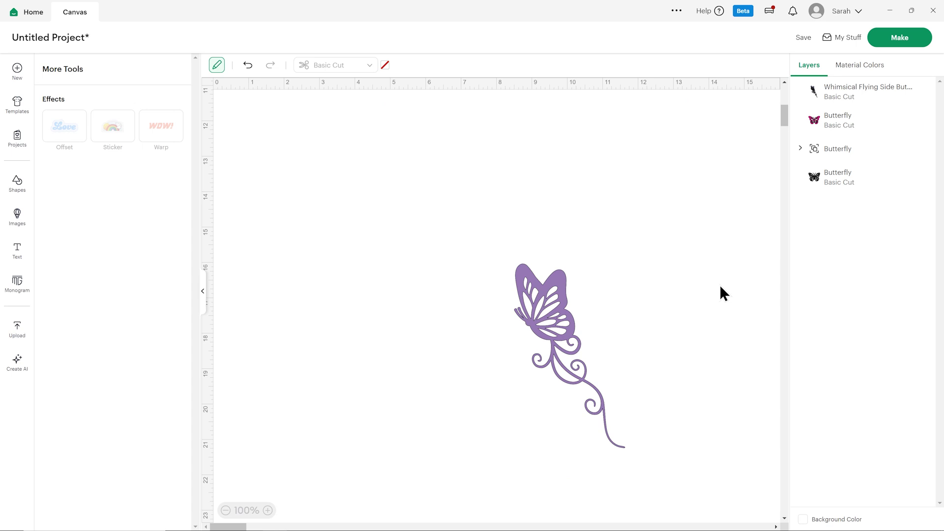
{"action": "scroll", "coordinate": [720, 288], "scroll_direction": "down", "scroll_amount": 1}
{"action": "scroll", "coordinate": [720, 287], "scroll_direction": "up", "scroll_amount": 11}
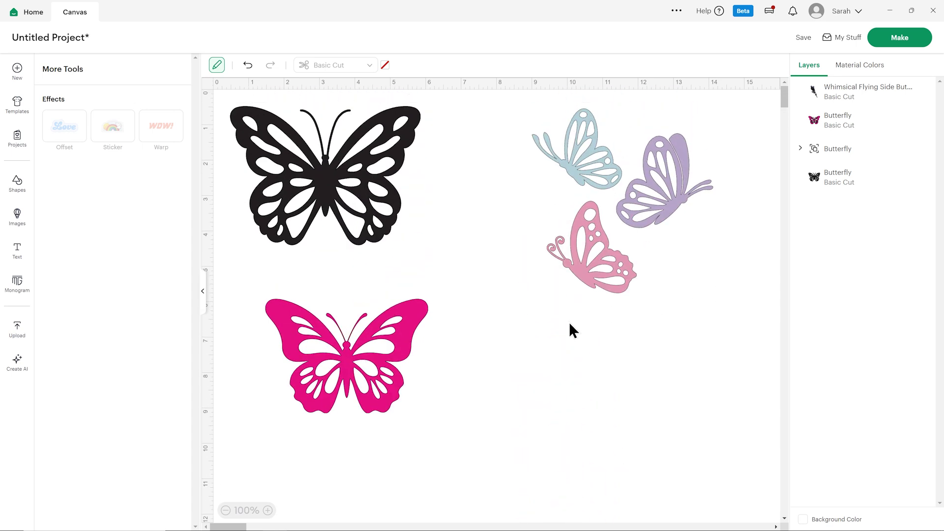
{"action": "scroll", "coordinate": [569, 321], "scroll_direction": "down", "scroll_amount": 10}
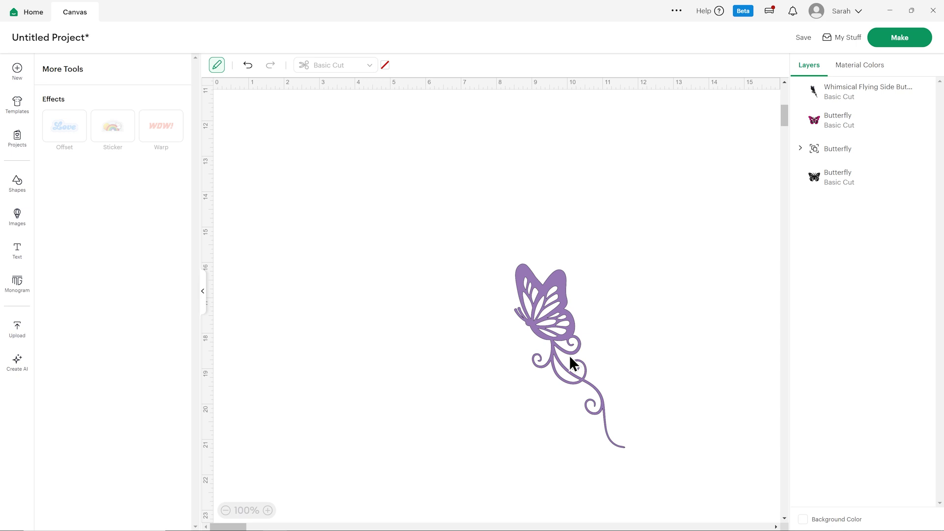
{"action": "scroll", "coordinate": [576, 352], "scroll_direction": "up", "scroll_amount": 10}
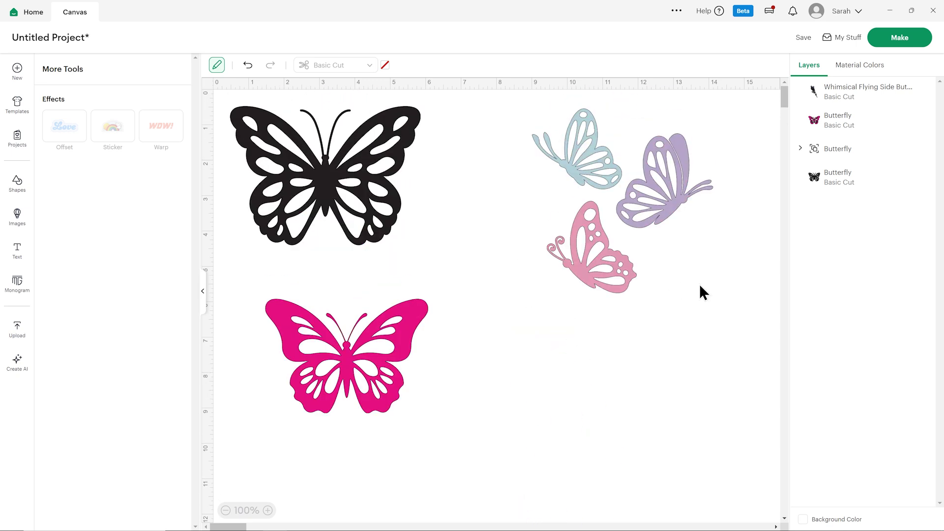
{"action": "key", "text": "ctrl+a"}
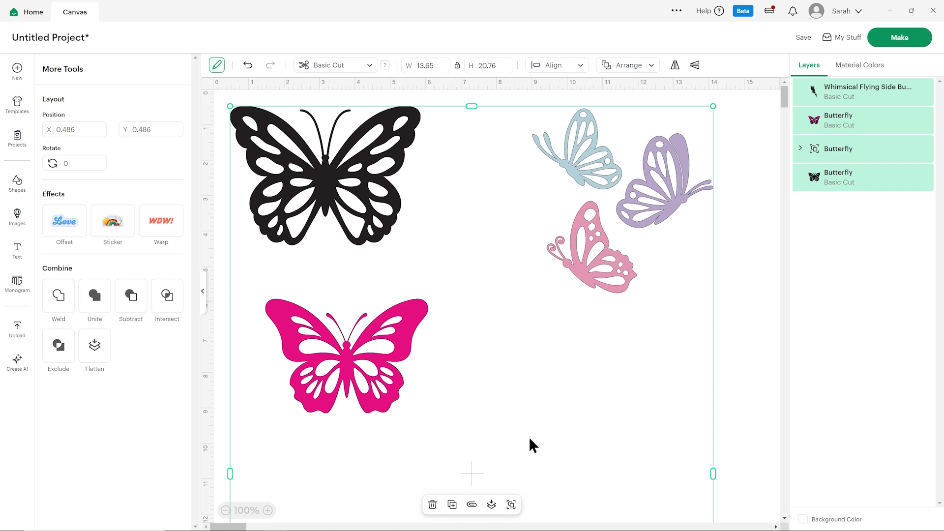
{"action": "scroll", "coordinate": [543, 359], "scroll_direction": "down", "scroll_amount": 1}
{"action": "scroll", "coordinate": [542, 353], "scroll_direction": "down", "scroll_amount": 5}
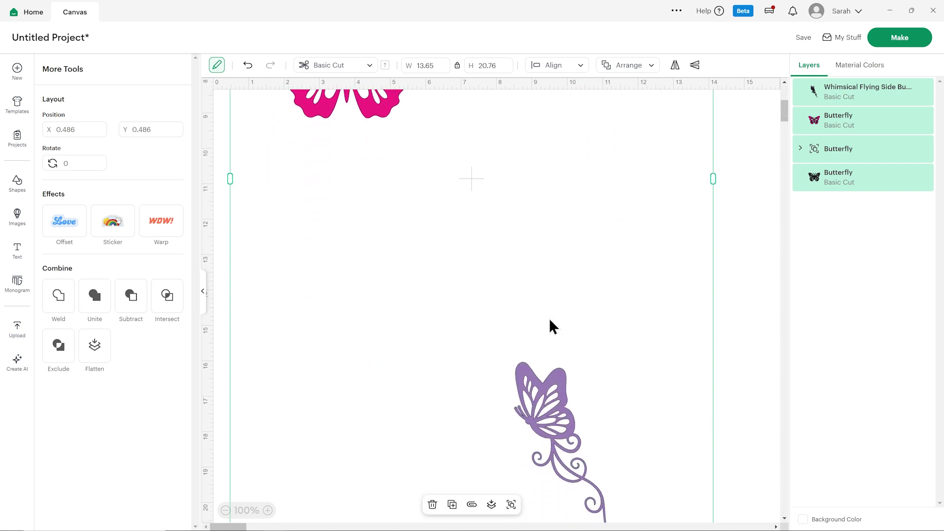
{"action": "scroll", "coordinate": [549, 321], "scroll_direction": "up", "scroll_amount": 5}
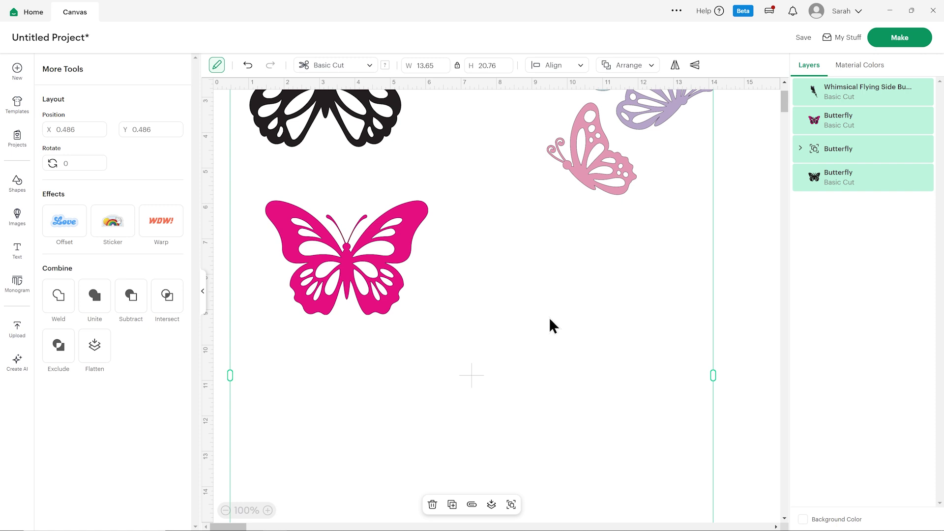
{"action": "scroll", "coordinate": [549, 319], "scroll_direction": "down", "scroll_amount": 5}
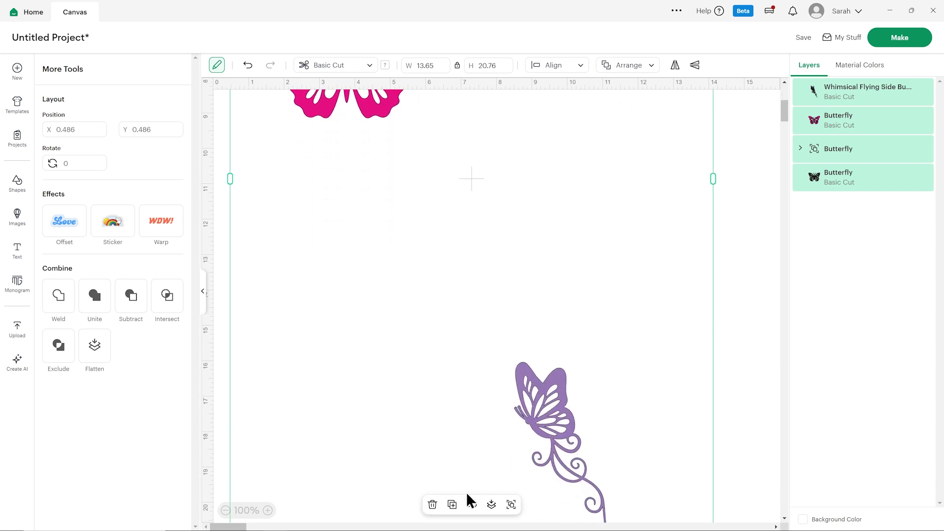
{"action": "scroll", "coordinate": [588, 341], "scroll_direction": "up", "scroll_amount": 5}
Step: Select the pink butterfly plus the long-tailed purple butterfly, together spanning 10.16 by 15.32 in
{"action": "left_click", "coordinate": [713, 194]}
{"action": "left_click_drag", "start_coordinate": [714, 148], "coordinate": [333, 153]}
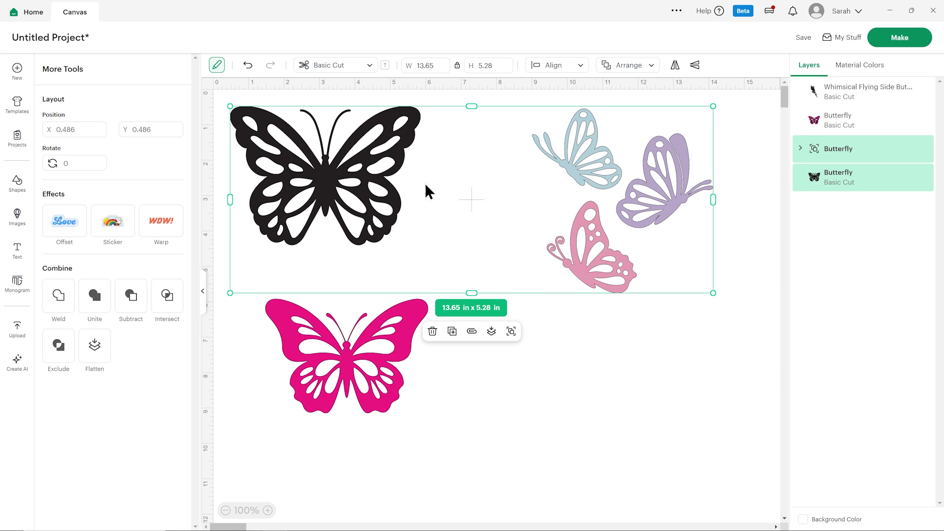
{"action": "left_click", "coordinate": [632, 340]}
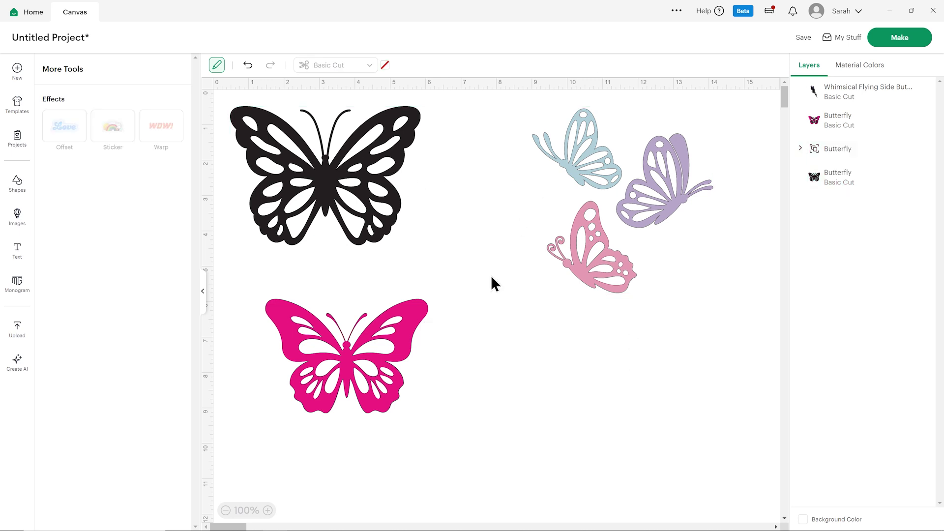
{"action": "left_click", "coordinate": [387, 314]}
{"action": "scroll", "coordinate": [494, 326], "scroll_direction": "down", "scroll_amount": 5}
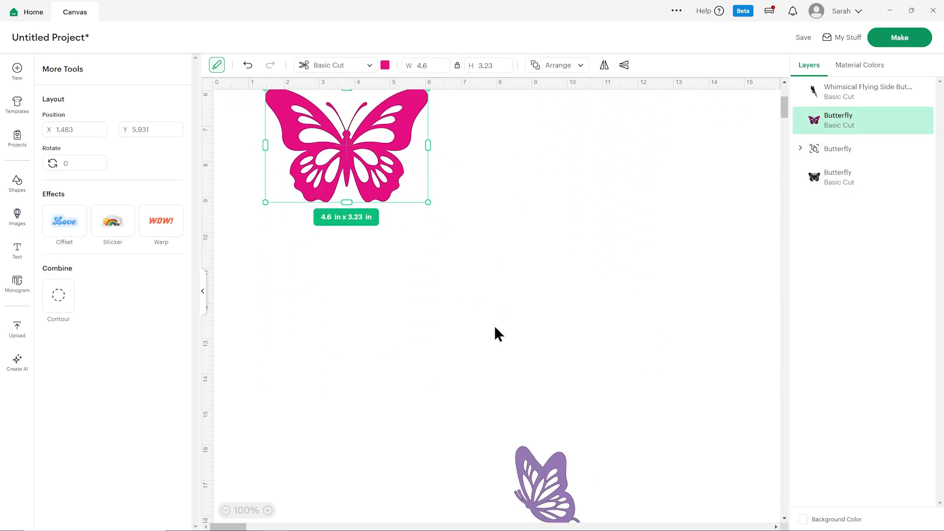
{"action": "left_click", "coordinate": [550, 435], "text": "shift"}
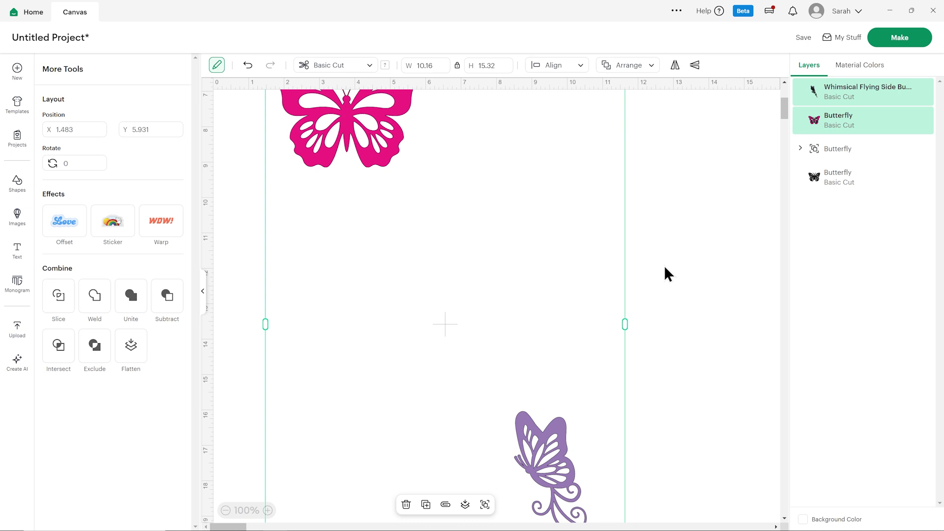
{"action": "scroll", "coordinate": [663, 264], "scroll_direction": "down", "scroll_amount": 3}
{"action": "scroll", "coordinate": [664, 265], "scroll_direction": "up", "scroll_amount": 4}
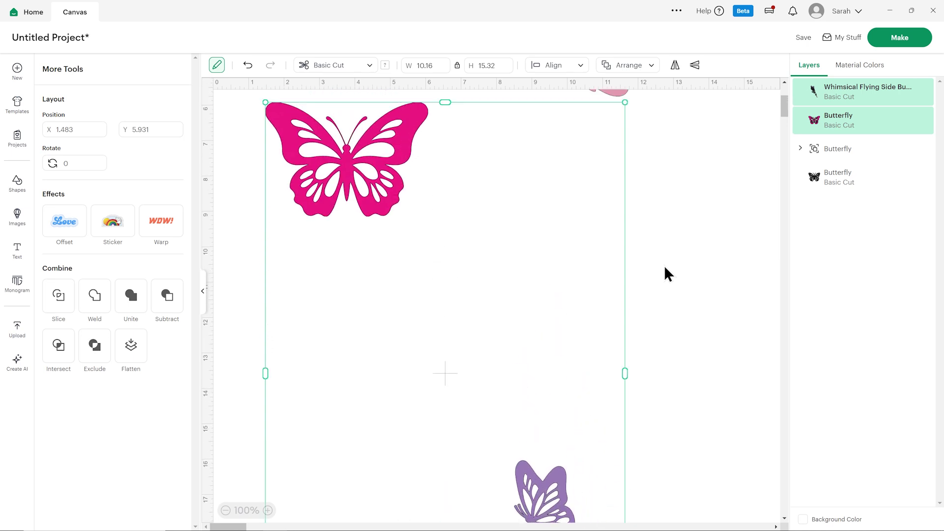
{"action": "scroll", "coordinate": [665, 268], "scroll_direction": "up", "scroll_amount": 4}
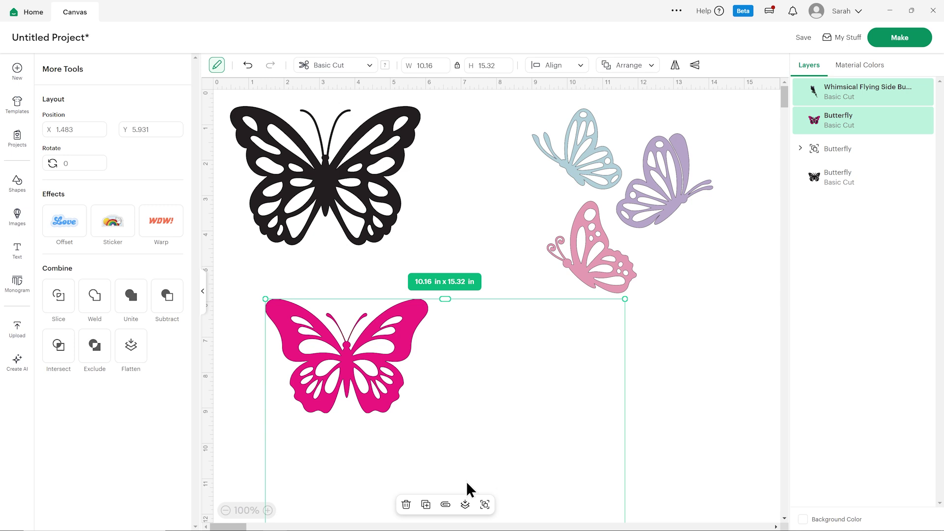
{"action": "scroll", "coordinate": [503, 349], "scroll_direction": "down", "scroll_amount": 2}
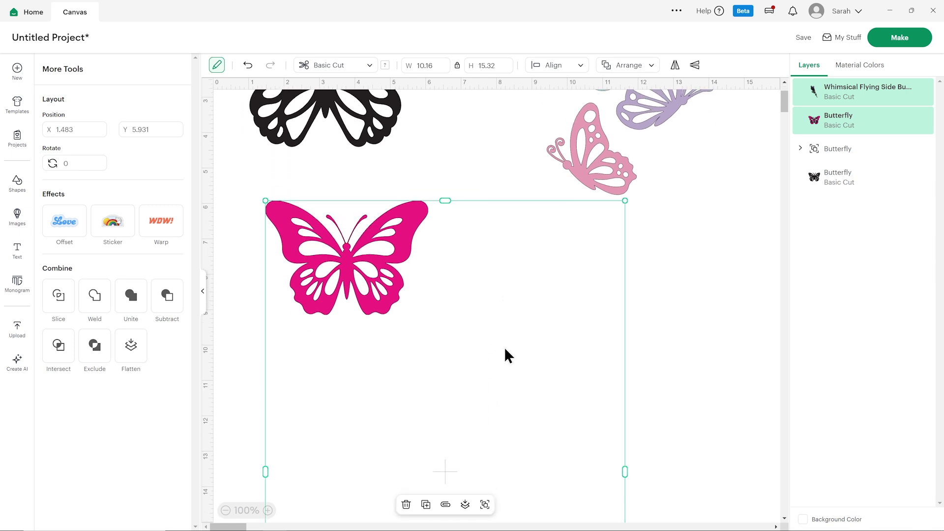
{"action": "scroll", "coordinate": [505, 350], "scroll_direction": "down", "scroll_amount": 5}
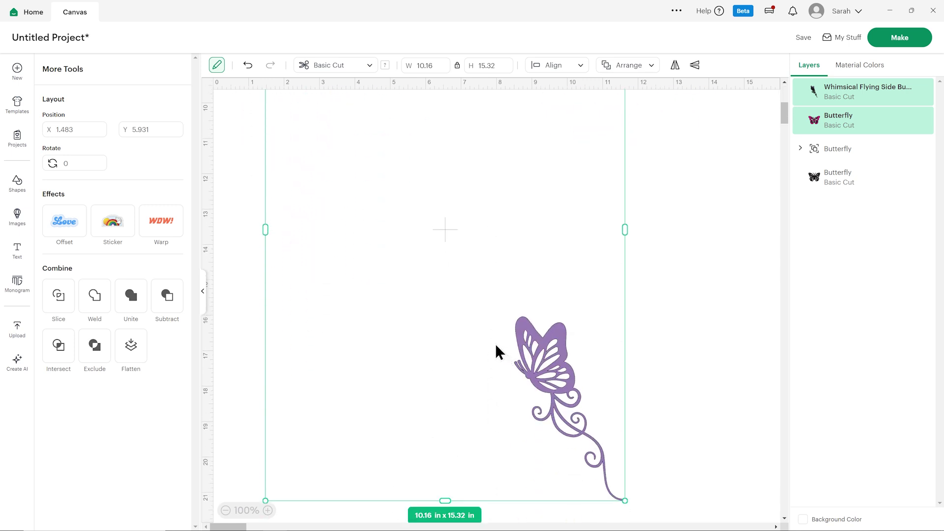
{"action": "scroll", "coordinate": [495, 347], "scroll_direction": "up", "scroll_amount": 5}
{"action": "scroll", "coordinate": [496, 346], "scroll_direction": "up", "scroll_amount": 1}
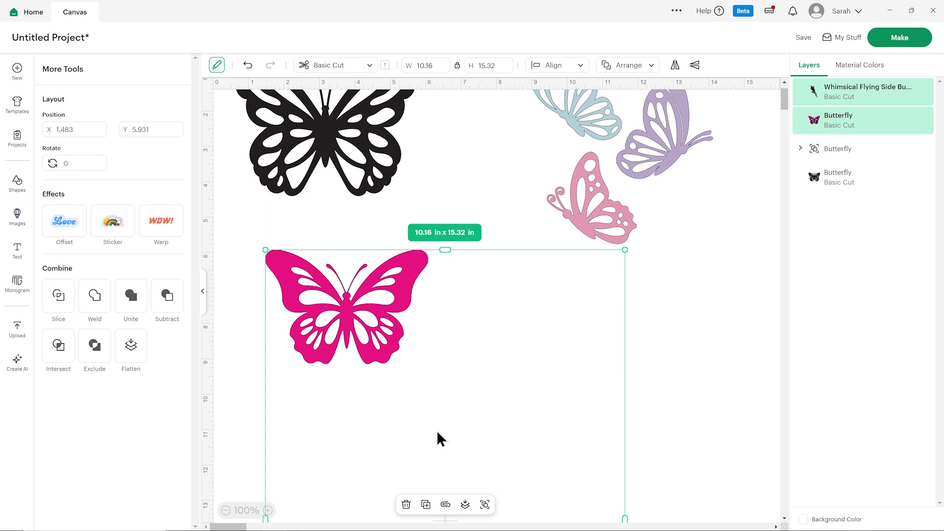
{"action": "scroll", "coordinate": [444, 398], "scroll_direction": "down", "scroll_amount": 4}
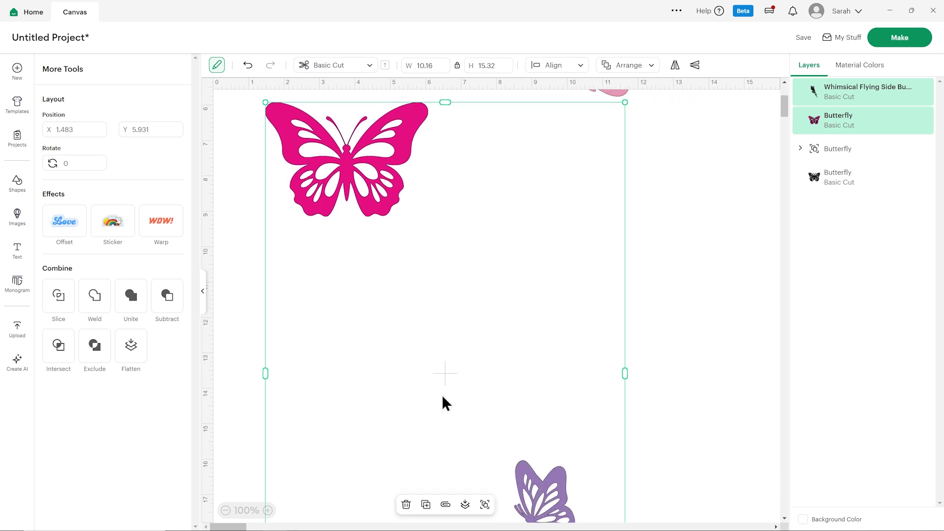
{"action": "scroll", "coordinate": [443, 399], "scroll_direction": "up", "scroll_amount": 6}
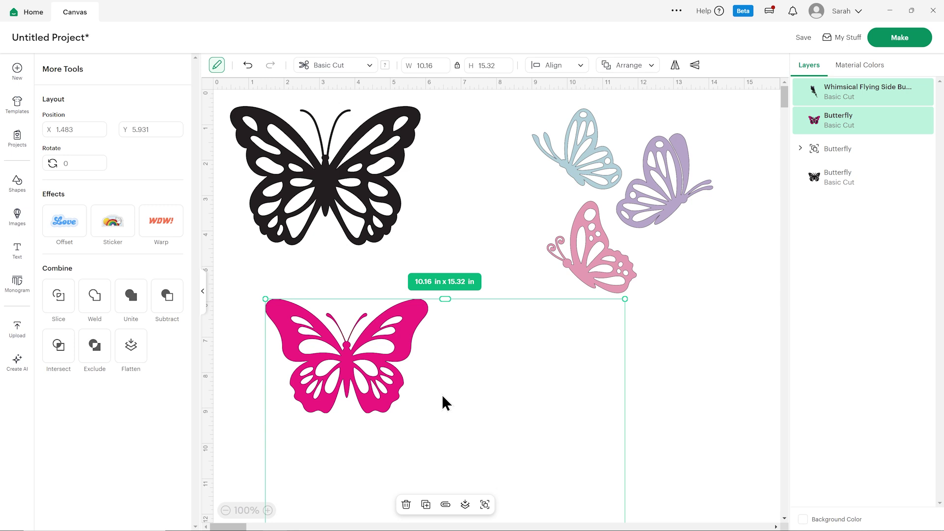
Step: Deselect the butterflies, open Report a bug from the account menu, and check its category list
{"action": "left_click", "coordinate": [618, 297]}
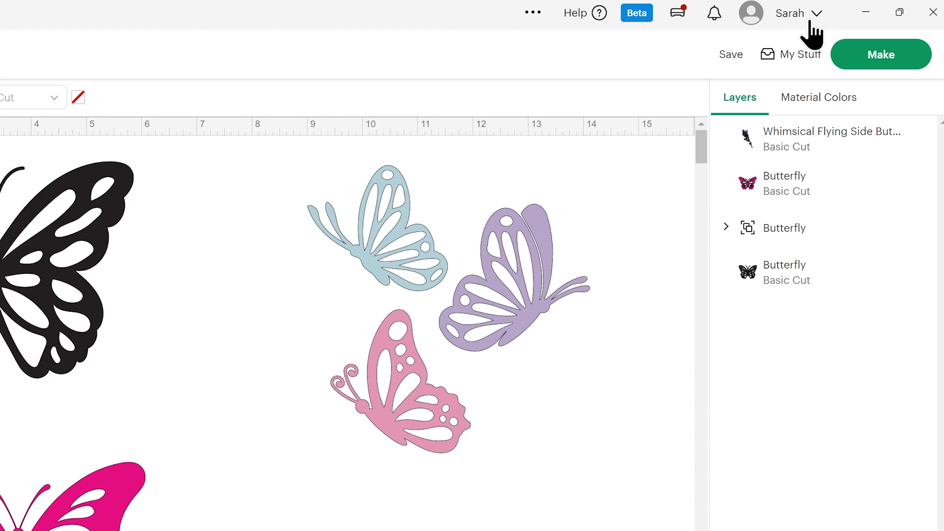
{"action": "left_click", "coordinate": [826, 16]}
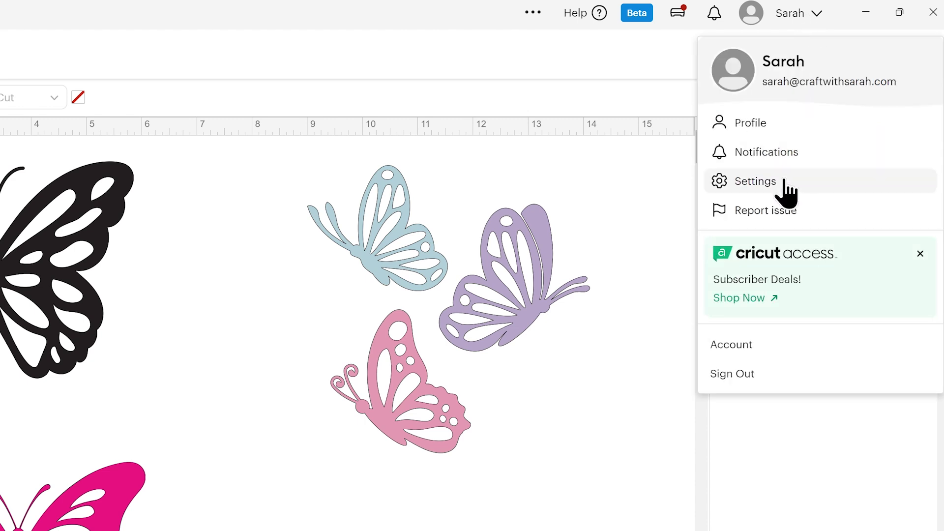
{"action": "left_click", "coordinate": [773, 211]}
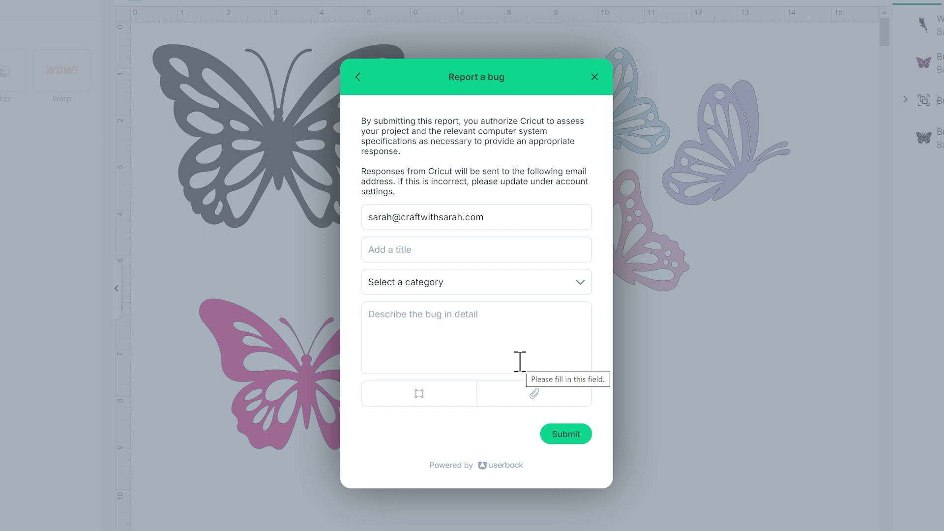
{"action": "left_click", "coordinate": [537, 277]}
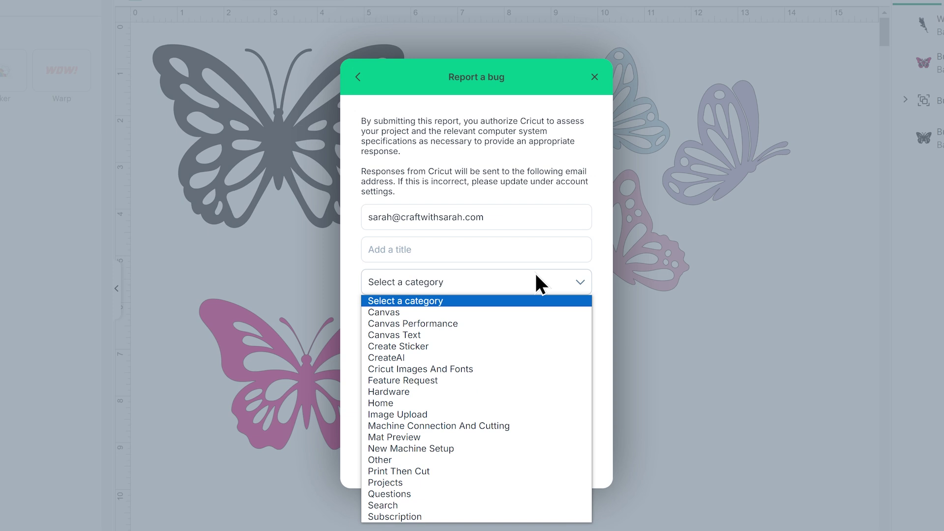
{"action": "left_click", "coordinate": [536, 275]}
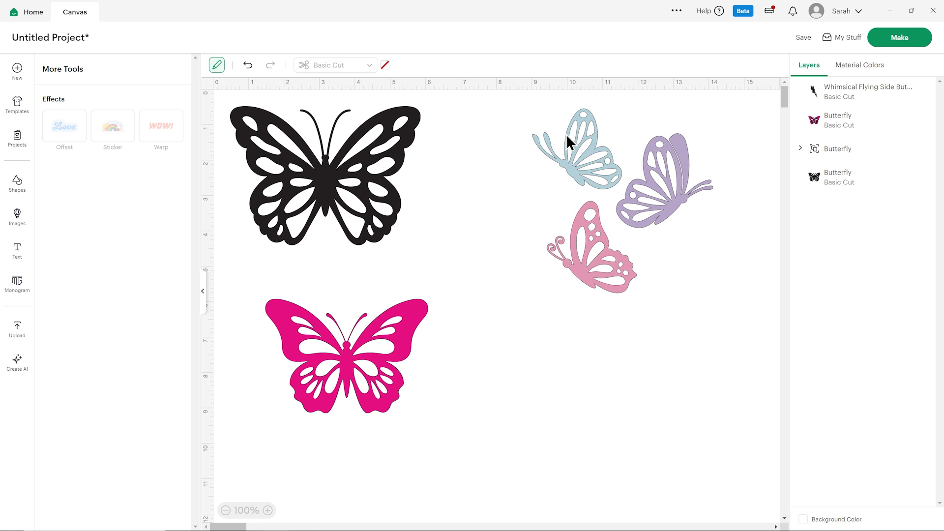
Step: Select the trio of small butterflies, sized 5.12 by 5.21 in at X 9.014, Y 0.556
{"action": "left_click", "coordinate": [566, 136]}
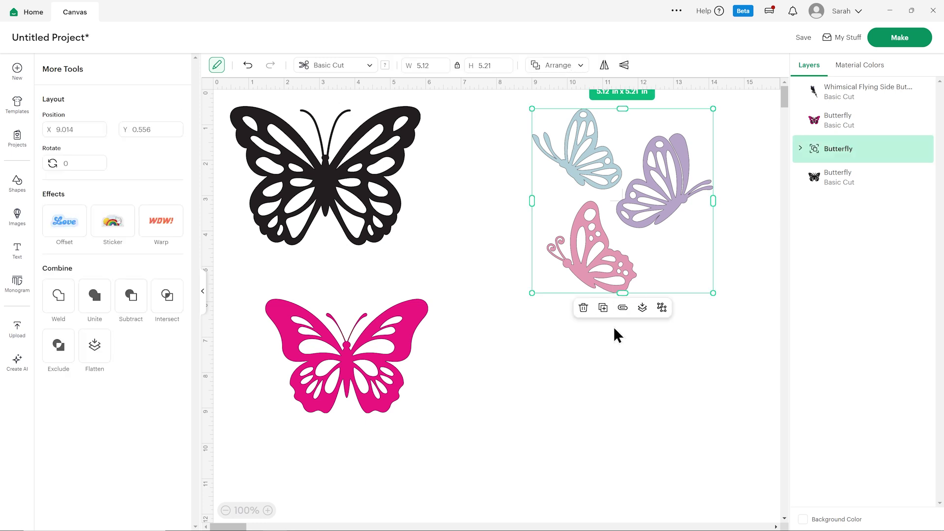